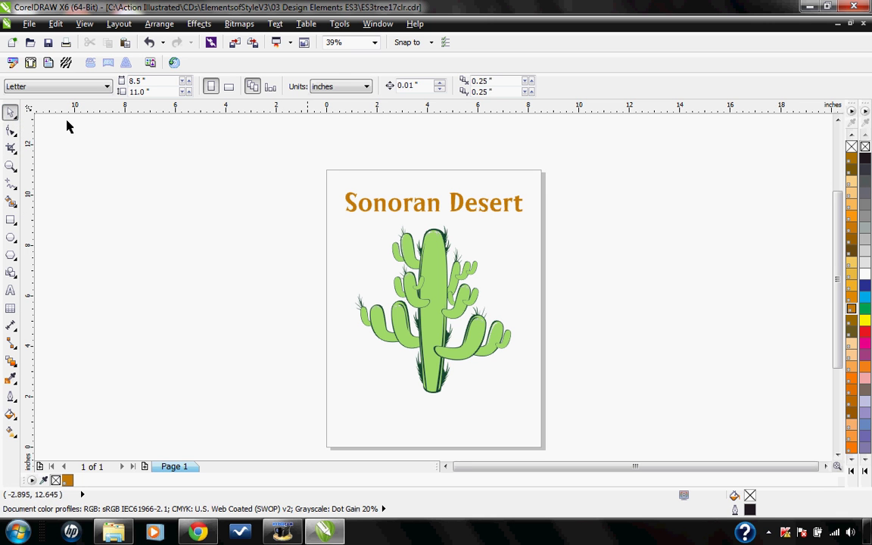
Apply a Bridge Top envelope with a 50% rise to the 'Sonoran Desert' title
{"action": "left_click", "coordinate": [376, 206]}
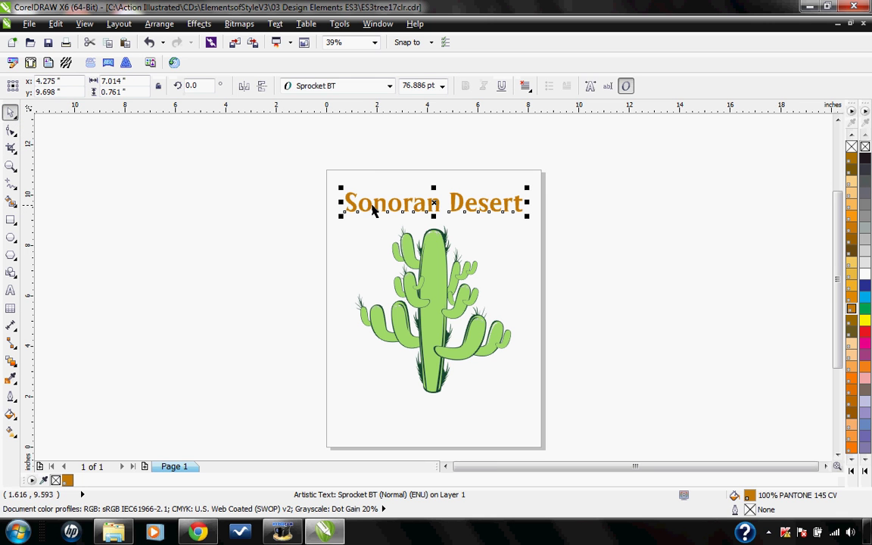
{"action": "left_click", "coordinate": [108, 64]}
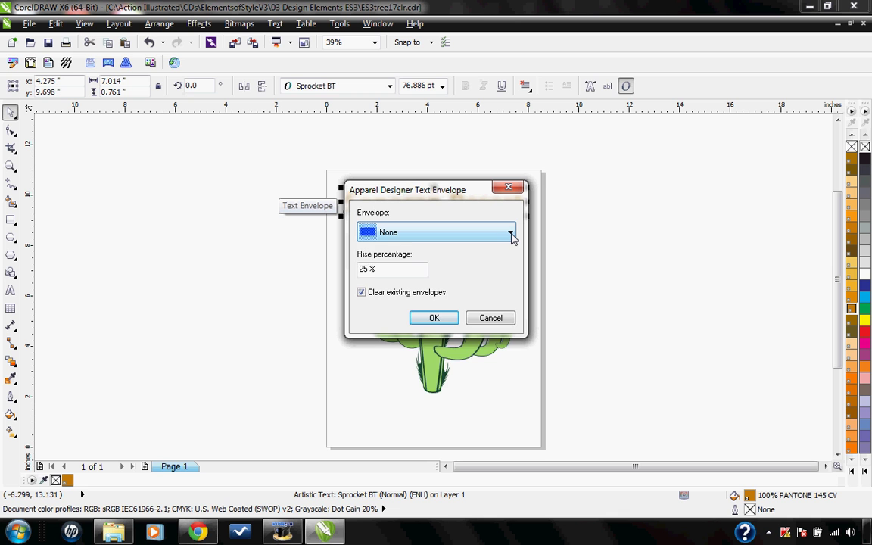
{"action": "left_click", "coordinate": [512, 237]}
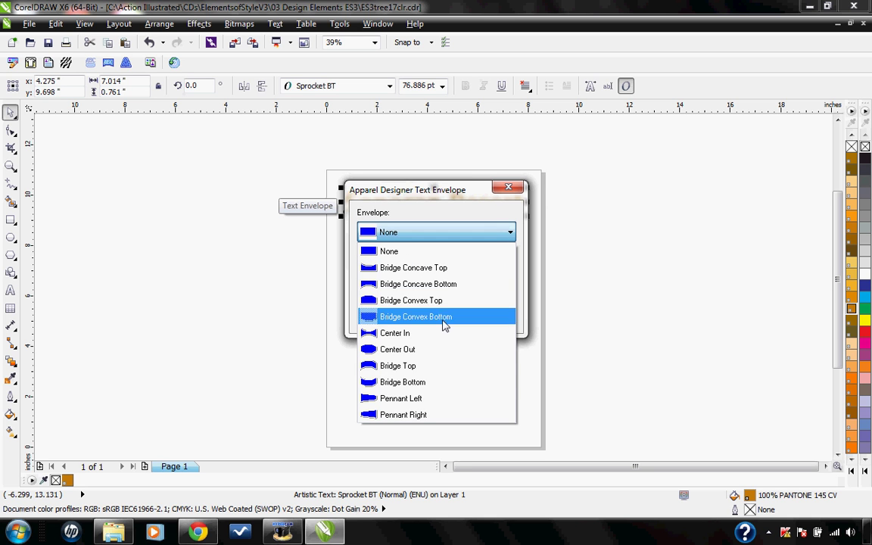
{"action": "left_click", "coordinate": [405, 372]}
{"action": "left_click", "coordinate": [368, 269]}
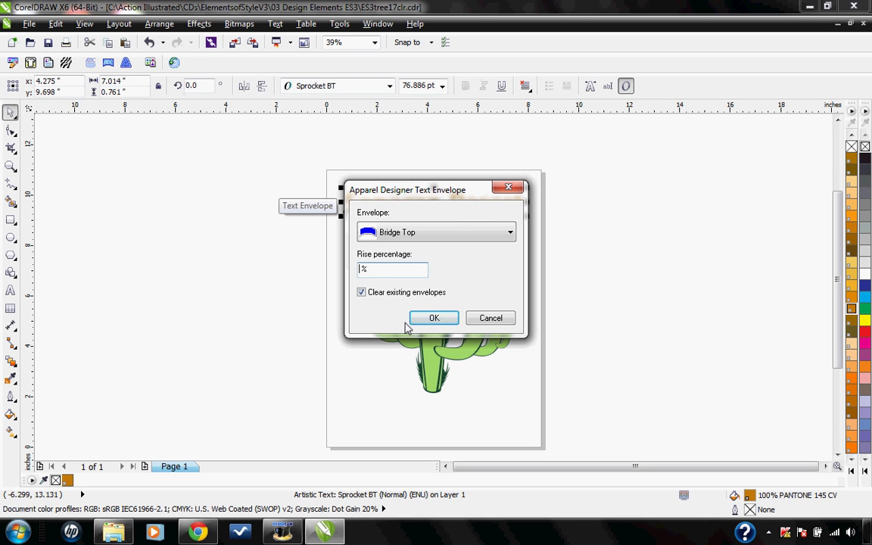
{"action": "type", "text": "50"}
{"action": "left_click", "coordinate": [433, 318]}
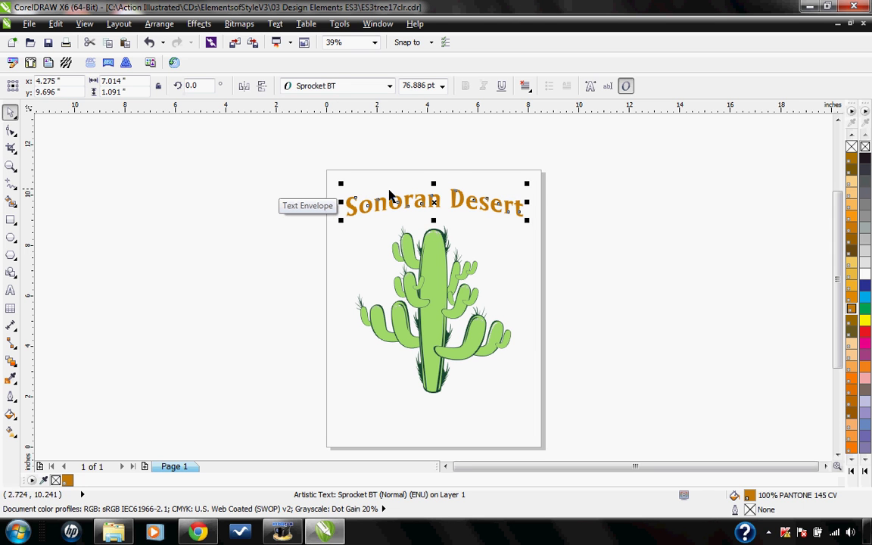
{"action": "left_click", "coordinate": [564, 259]}
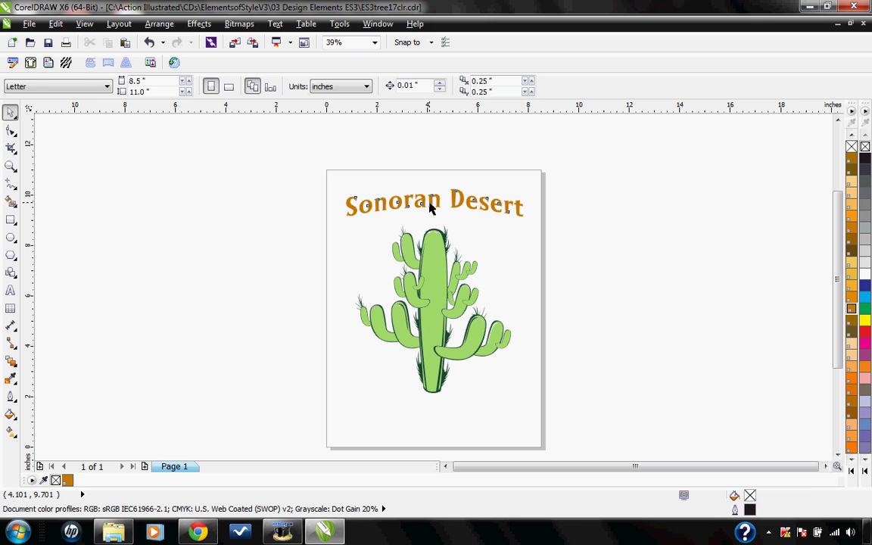
Set the title's first outline pen to 6 pt white, round corners and caps, behind fill, scaled with image
{"action": "left_click", "coordinate": [386, 204]}
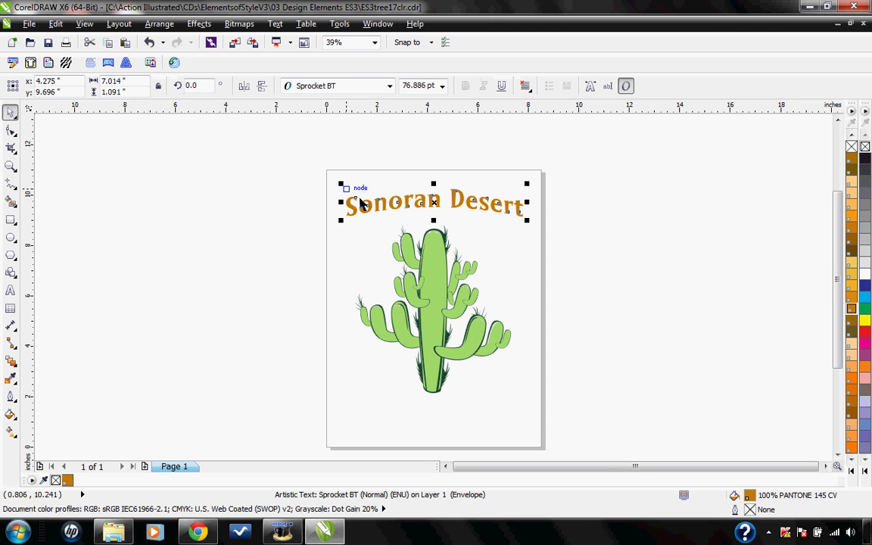
{"action": "left_click", "coordinate": [127, 62]}
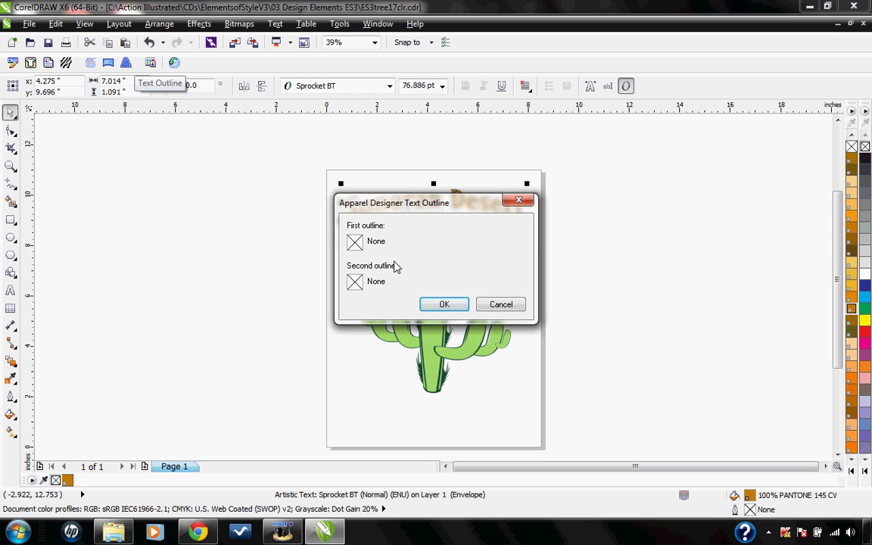
{"action": "left_click", "coordinate": [356, 243]}
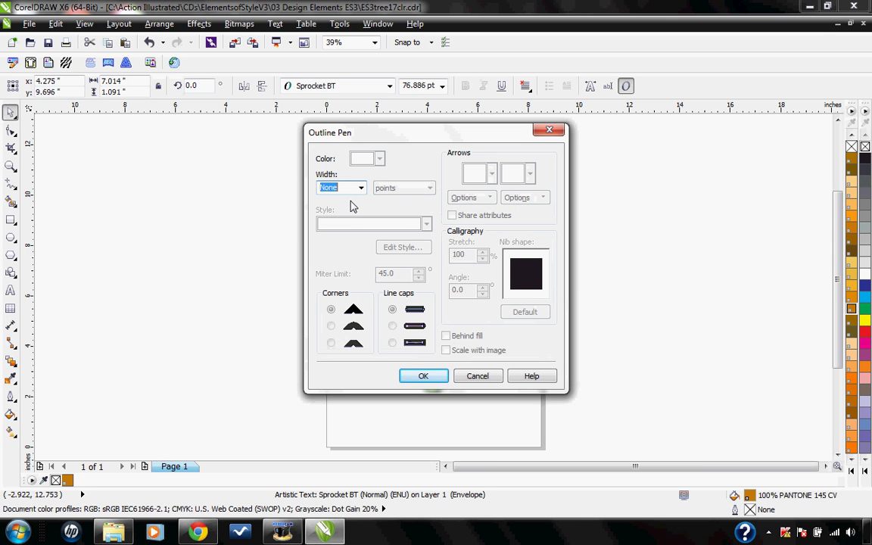
{"action": "type", "text": "6"}
{"action": "key", "text": "Tab"}
{"action": "left_click", "coordinate": [380, 158]}
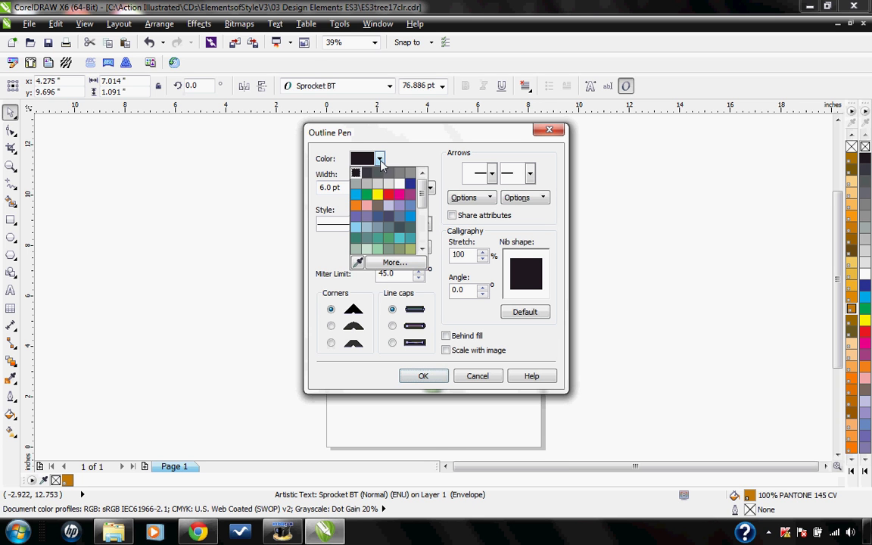
{"action": "left_click", "coordinate": [401, 191]}
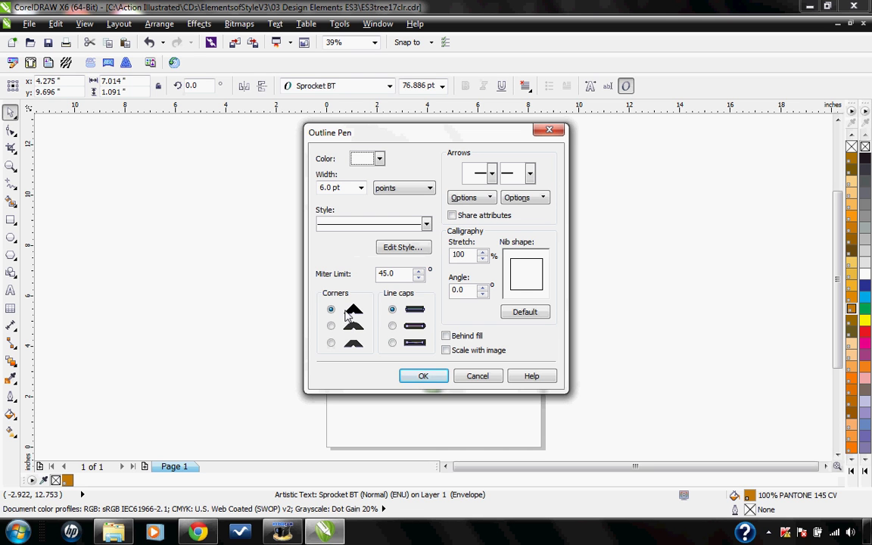
{"action": "left_click", "coordinate": [331, 326]}
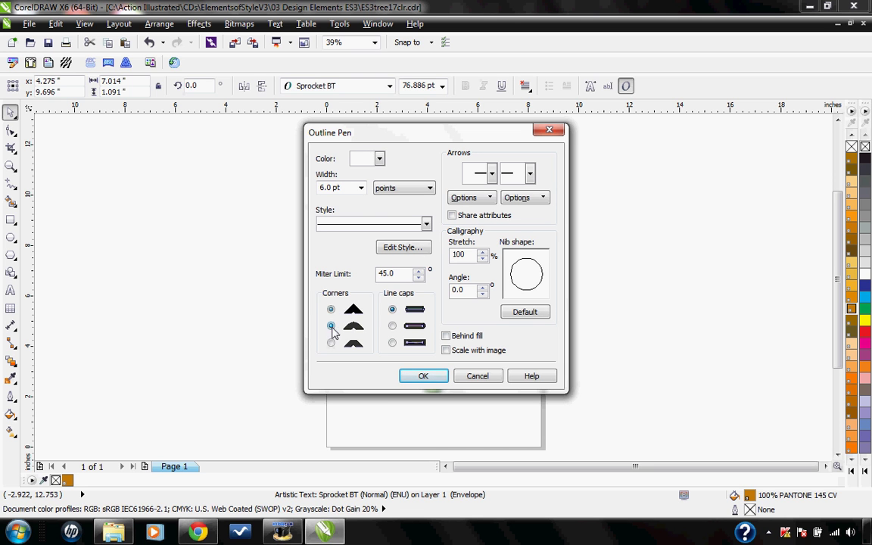
{"action": "left_click", "coordinate": [393, 327]}
{"action": "left_click", "coordinate": [446, 335]}
{"action": "left_click", "coordinate": [445, 350]}
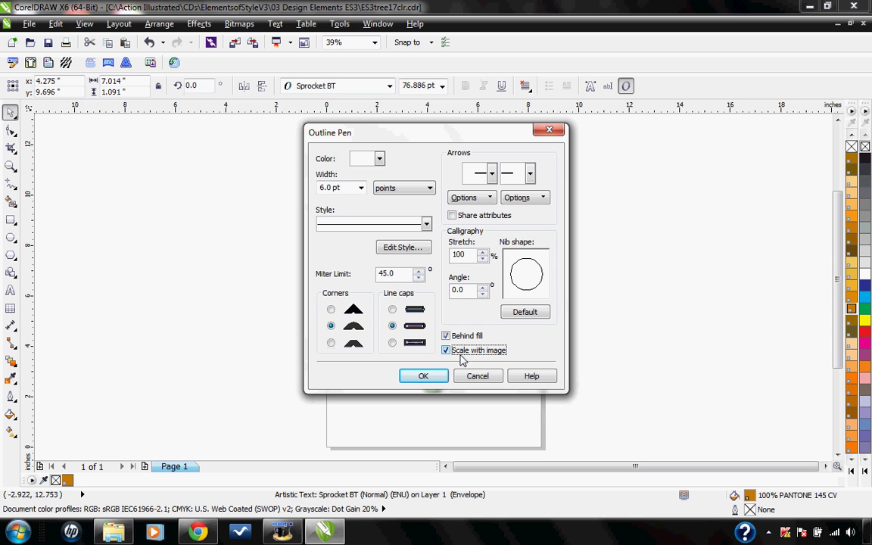
{"action": "left_click", "coordinate": [431, 380]}
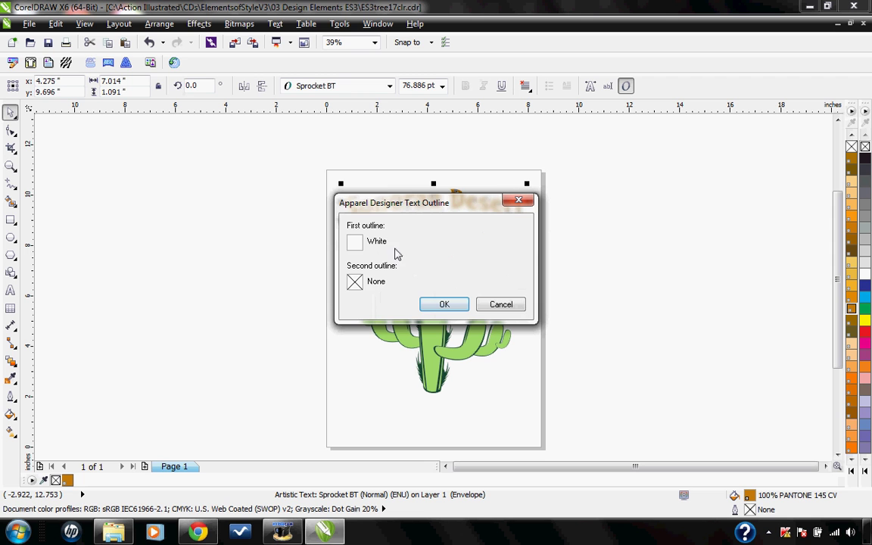
Set the second outline to 16 pt cactus-green PANTONE 350 CV, round corners and caps, behind fill, scaled
{"action": "left_click", "coordinate": [355, 284]}
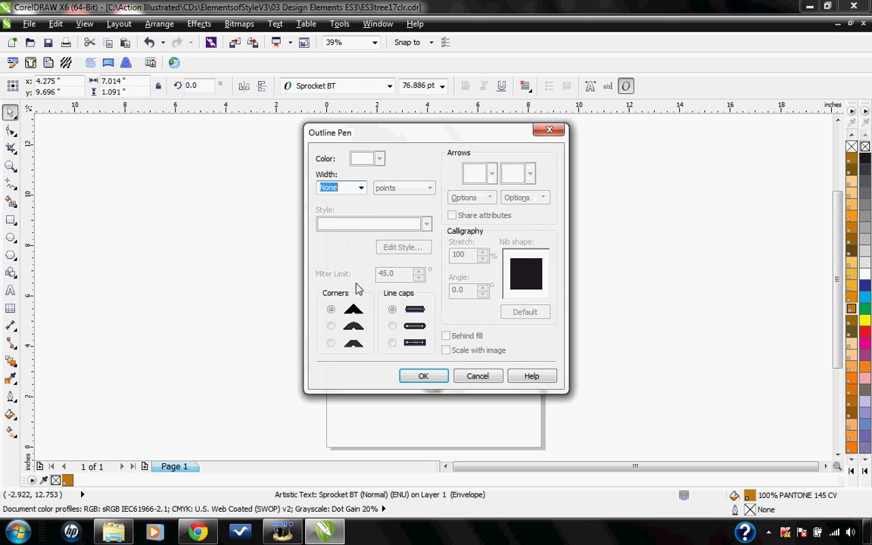
{"action": "left_click", "coordinate": [361, 189]}
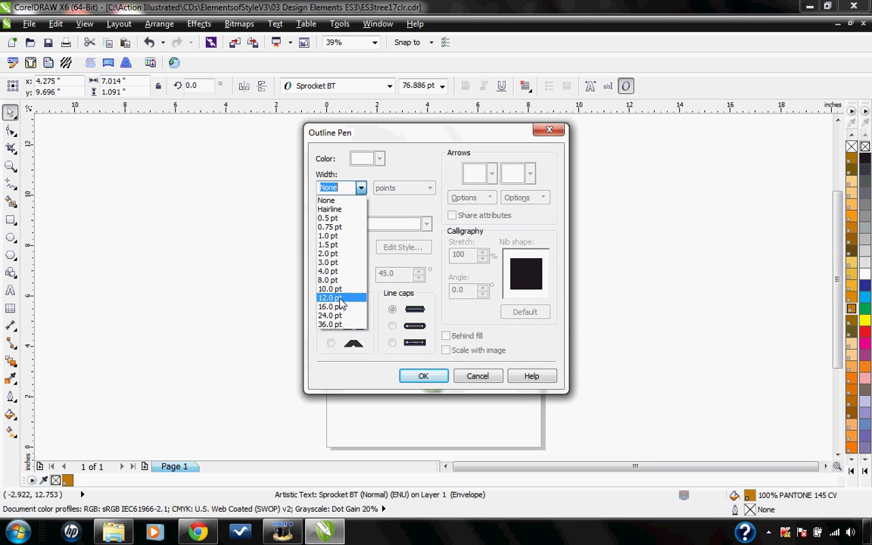
{"action": "left_click", "coordinate": [340, 307]}
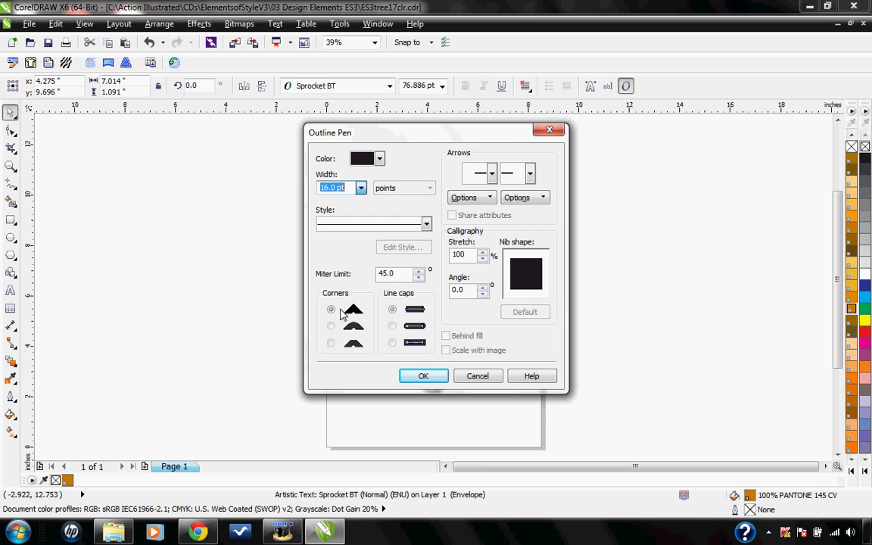
{"action": "left_click_drag", "start_coordinate": [369, 130], "coordinate": [211, 160]}
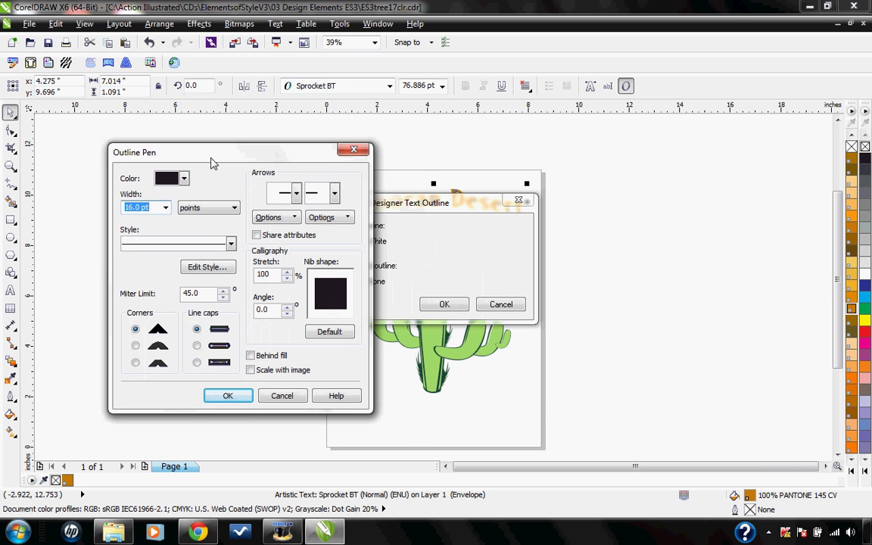
{"action": "left_click", "coordinate": [181, 177]}
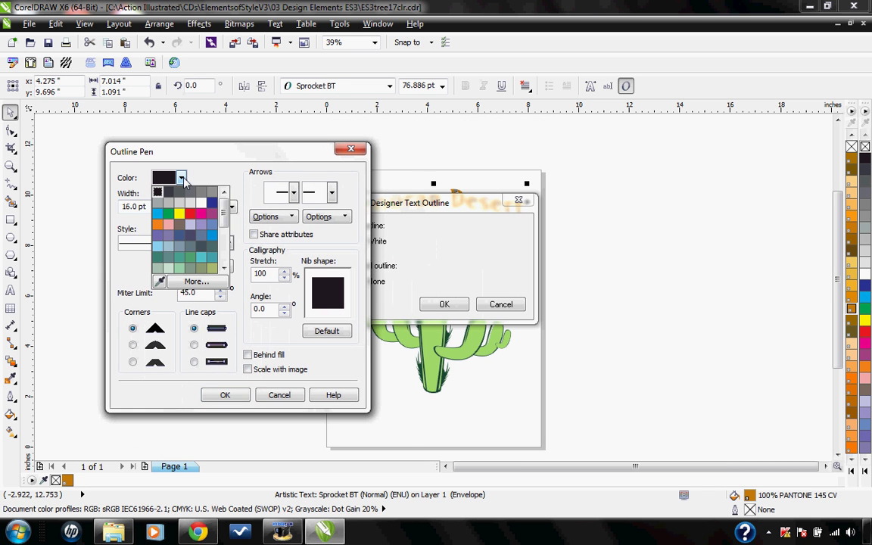
{"action": "left_click", "coordinate": [159, 281]}
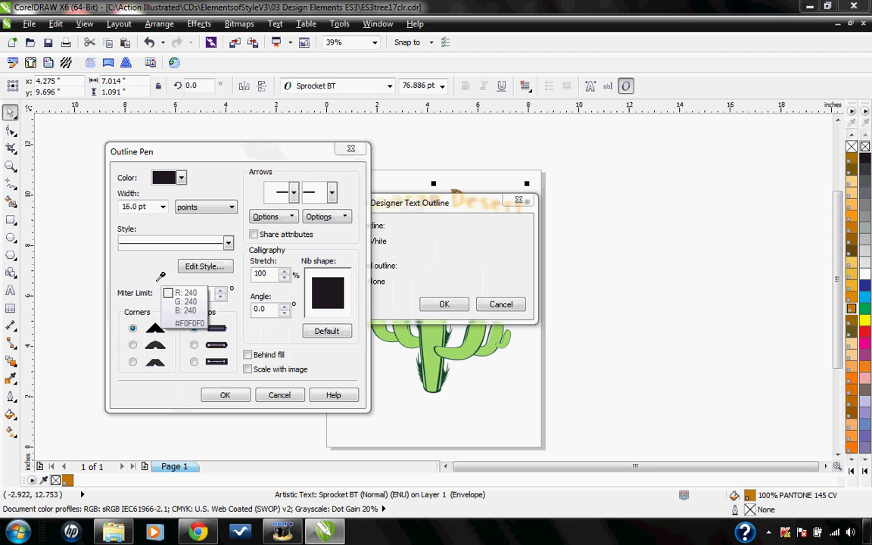
{"action": "left_click", "coordinate": [425, 363]}
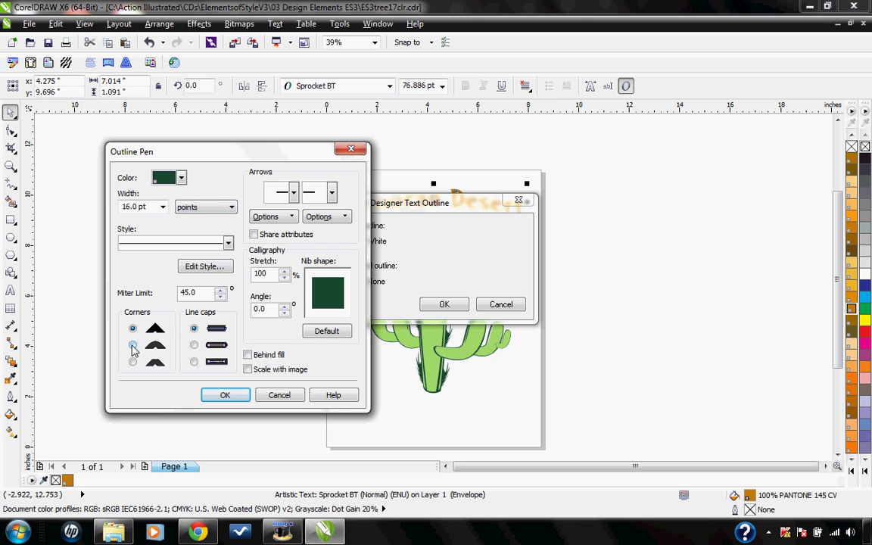
{"action": "left_click", "coordinate": [132, 344]}
{"action": "left_click", "coordinate": [194, 345]}
{"action": "left_click", "coordinate": [248, 355]}
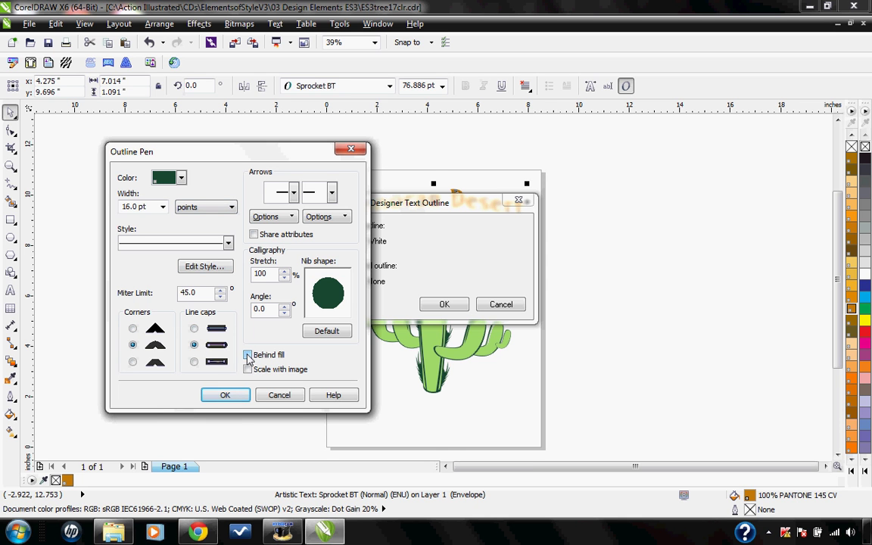
{"action": "left_click", "coordinate": [248, 371]}
{"action": "left_click", "coordinate": [227, 397]}
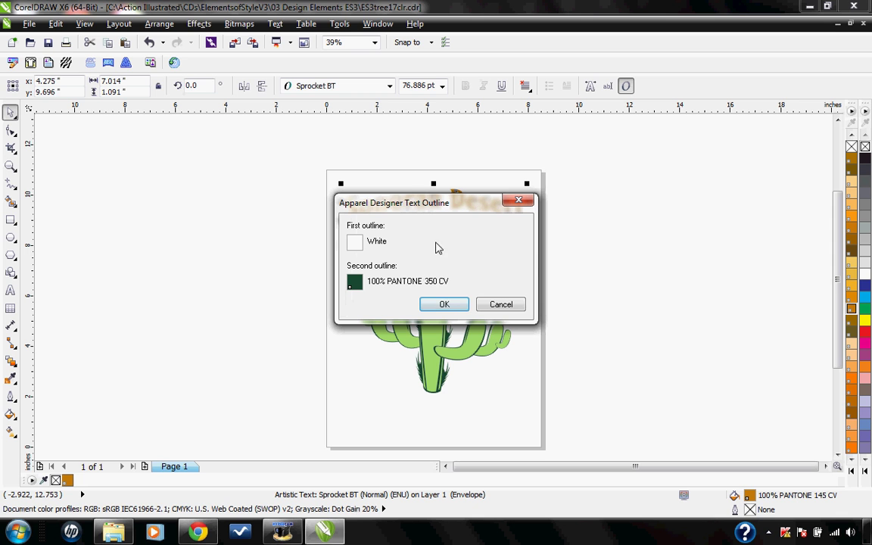
{"action": "left_click", "coordinate": [437, 306]}
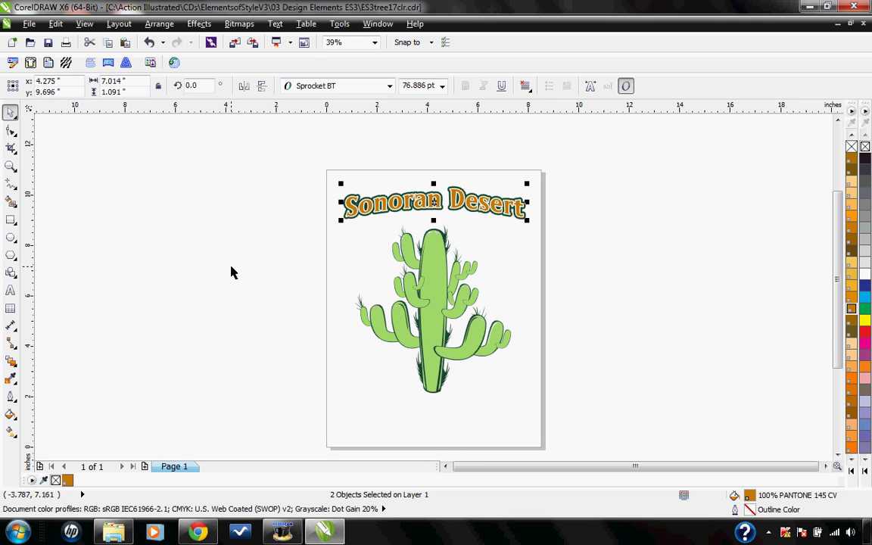
Draw a circle over the cactus, centre it, and enlarge it to about 7.433 inches
{"action": "left_click", "coordinate": [11, 238]}
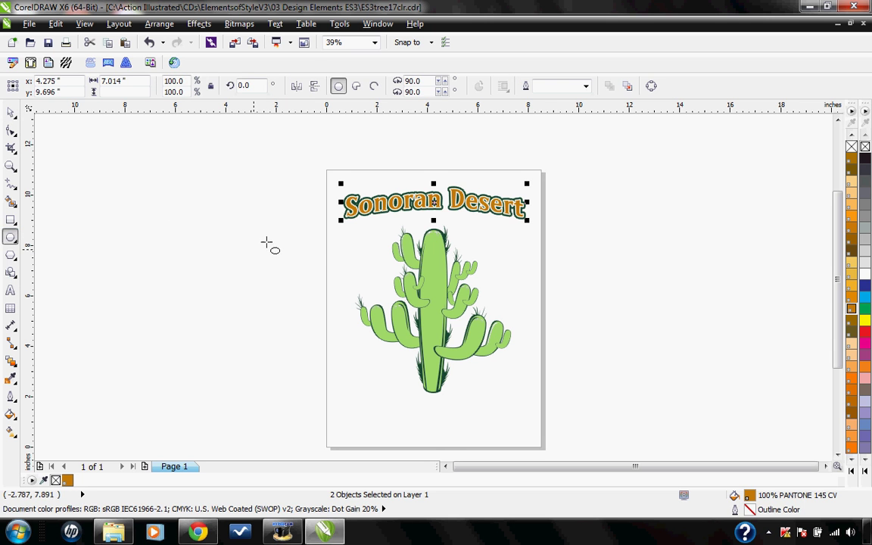
{"action": "left_click_drag", "start_coordinate": [309, 232], "coordinate": [467, 389]}
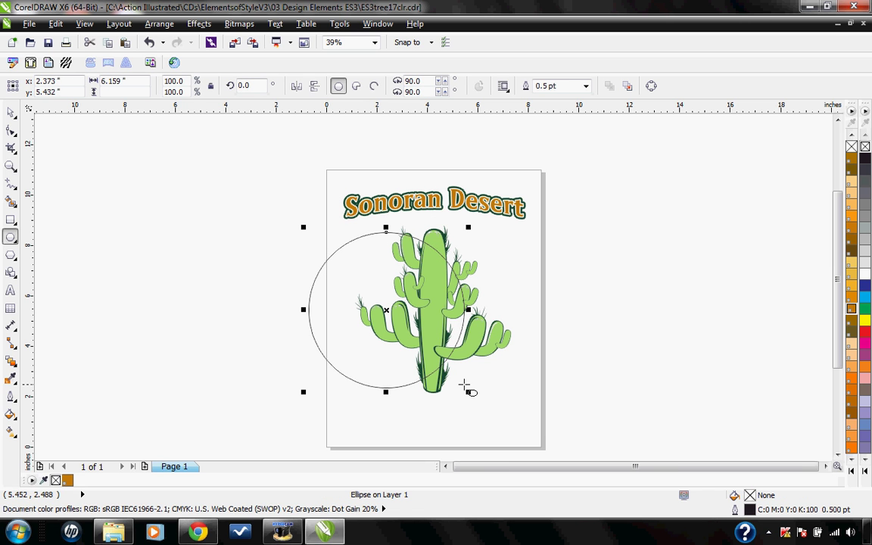
{"action": "key", "text": "space"}
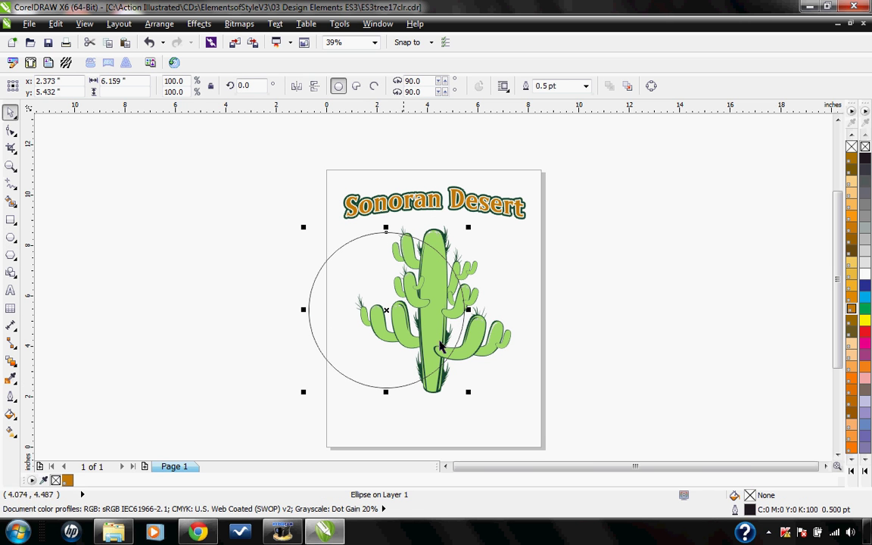
{"action": "left_click_drag", "start_coordinate": [388, 308], "coordinate": [419, 305]}
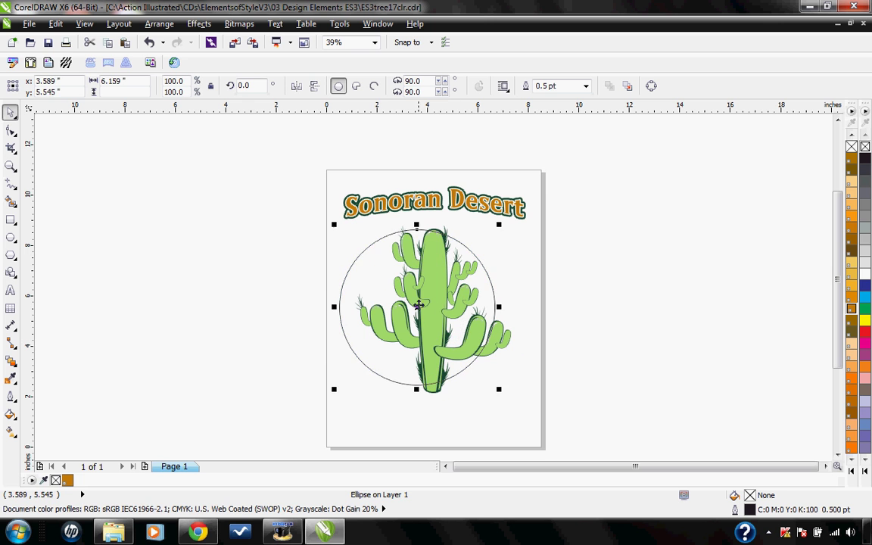
{"action": "left_click_drag", "start_coordinate": [499, 389], "coordinate": [530, 421]}
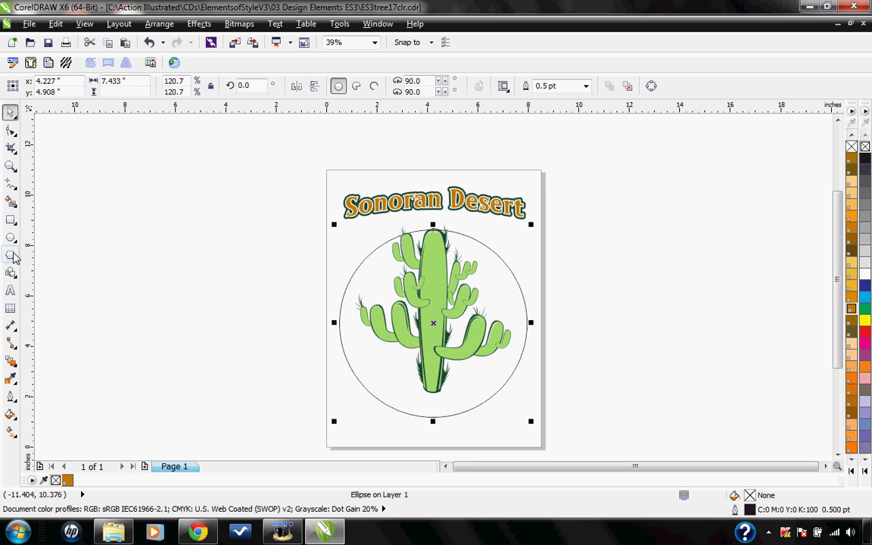
Type 'ARIZONA- The Grand Canyon State' left of the page and set it in Sprocket BT
{"action": "left_click", "coordinate": [11, 290]}
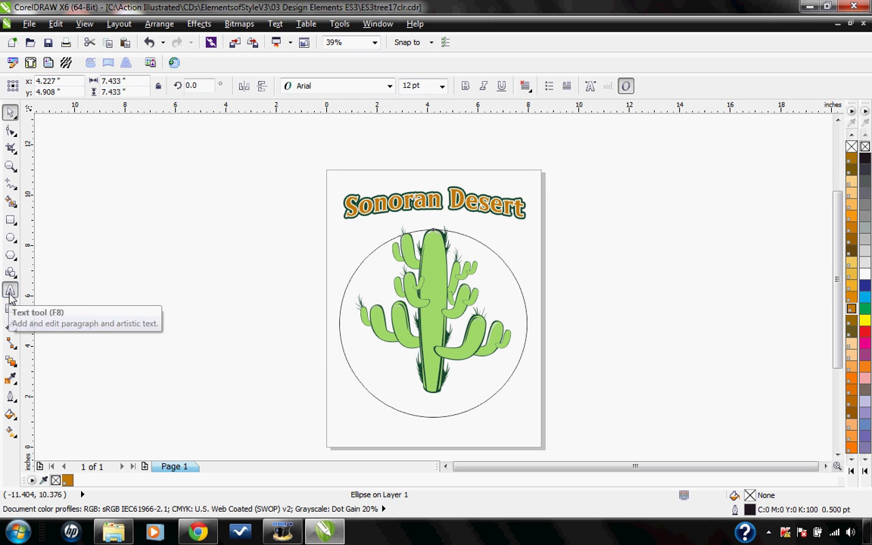
{"action": "left_click", "coordinate": [182, 289]}
{"action": "type", "text": "ARIZONA- The Grand Canyon State"}
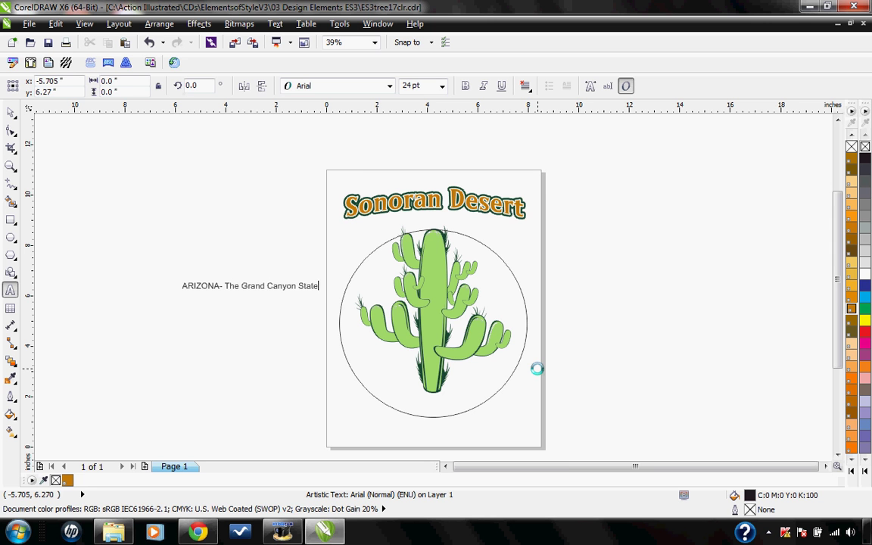
{"action": "key", "text": "ctrl+space"}
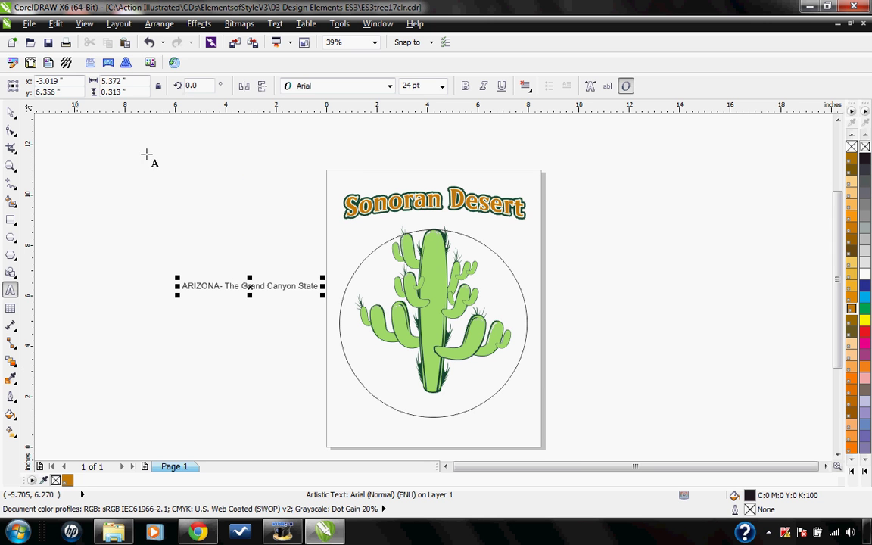
{"action": "left_click", "coordinate": [390, 87]}
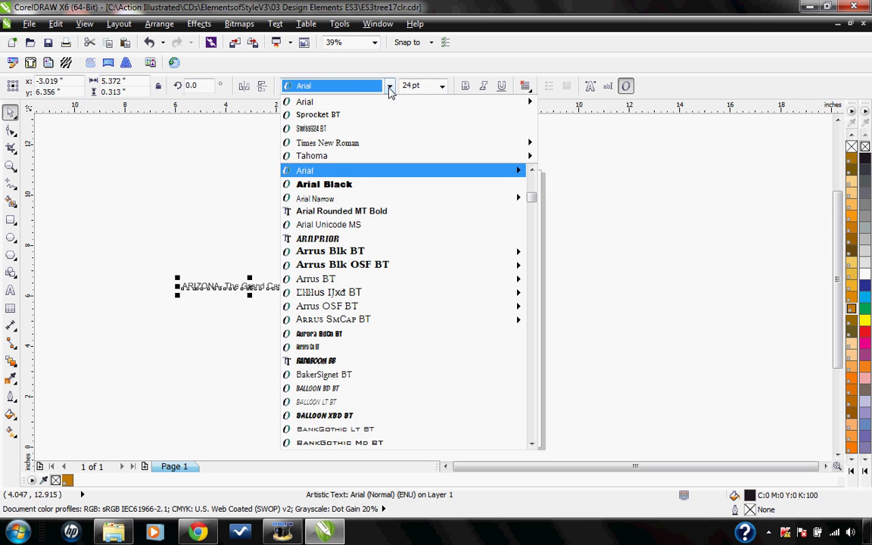
{"action": "left_click", "coordinate": [383, 116]}
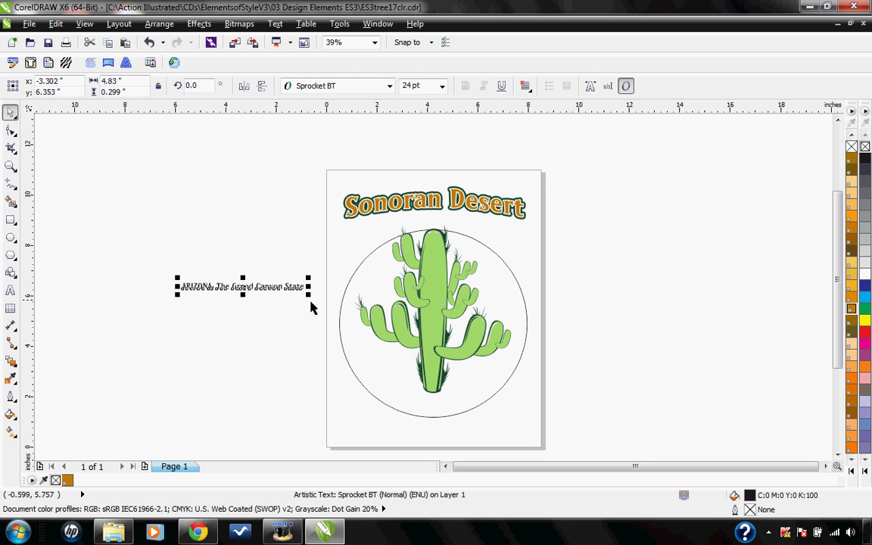
Scale the ARIZONA text to about 55 pt below the cactus and select it with the circle
{"action": "left_click_drag", "start_coordinate": [309, 296], "coordinate": [420, 407]}
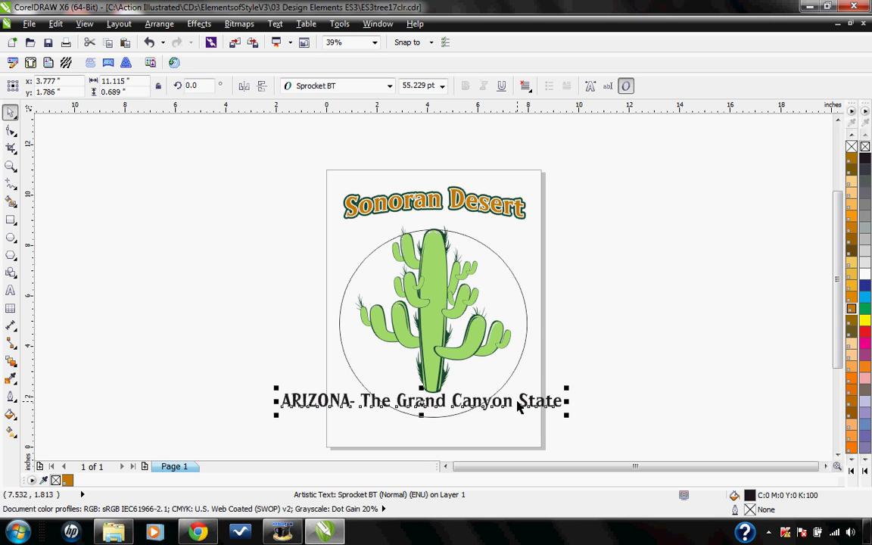
{"action": "left_click", "coordinate": [525, 299], "text": "shift"}
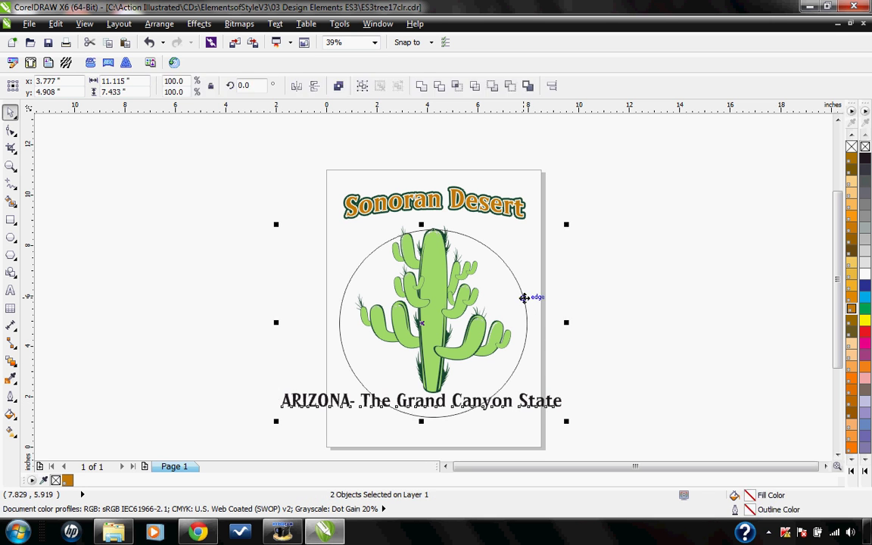
Fit the ARIZONA text to the circle using the Outside bottom placement
{"action": "left_click", "coordinate": [91, 66]}
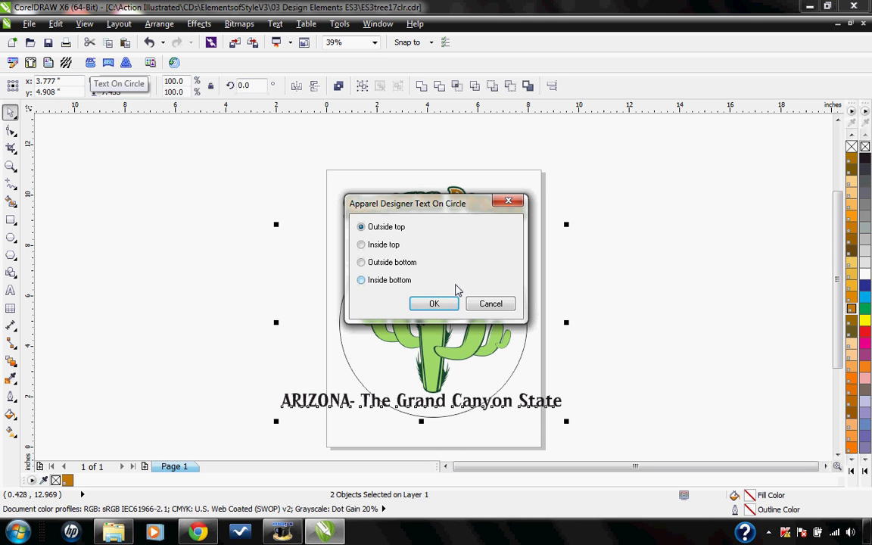
{"action": "left_click", "coordinate": [362, 263]}
{"action": "left_click", "coordinate": [434, 304]}
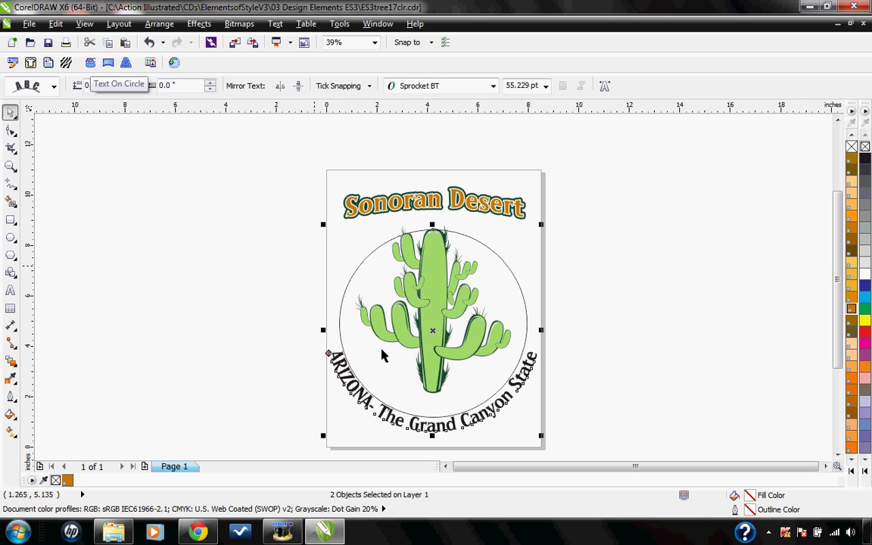
Break the curved ARIZONA text apart from the circle, then delete the circle
{"action": "left_click", "coordinate": [172, 29]}
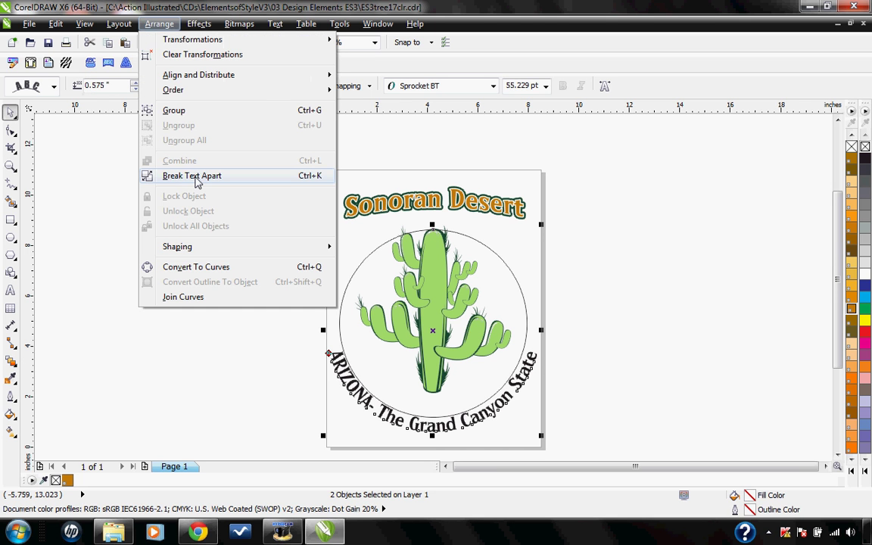
{"action": "left_click", "coordinate": [195, 179]}
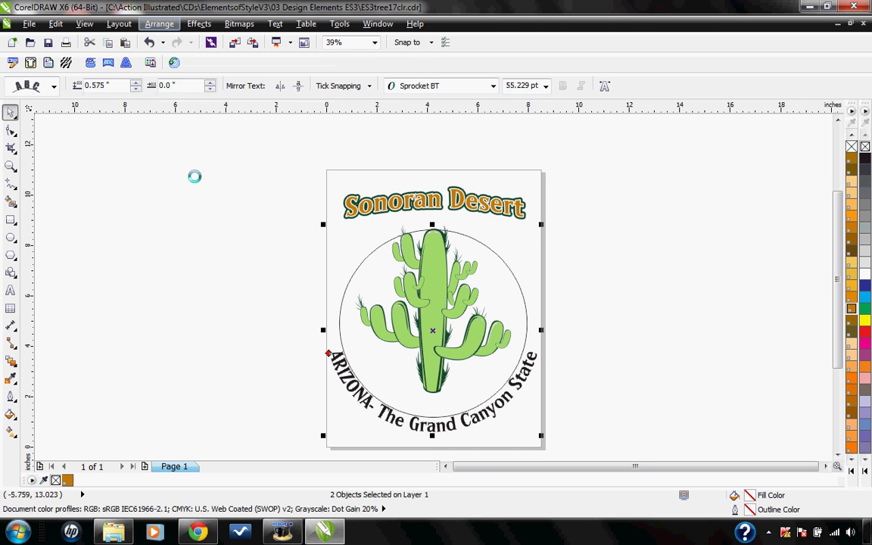
{"action": "left_click", "coordinate": [234, 263]}
{"action": "left_click", "coordinate": [509, 277]}
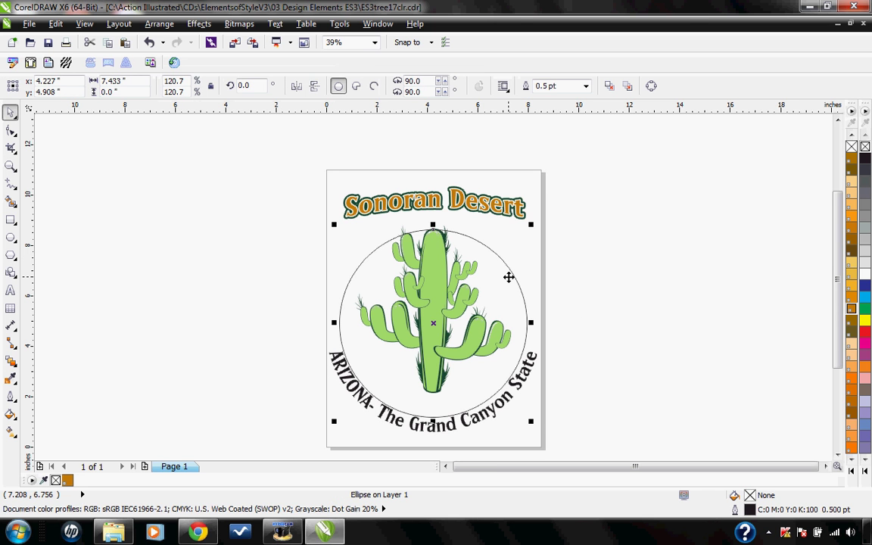
{"action": "key", "text": "Delete"}
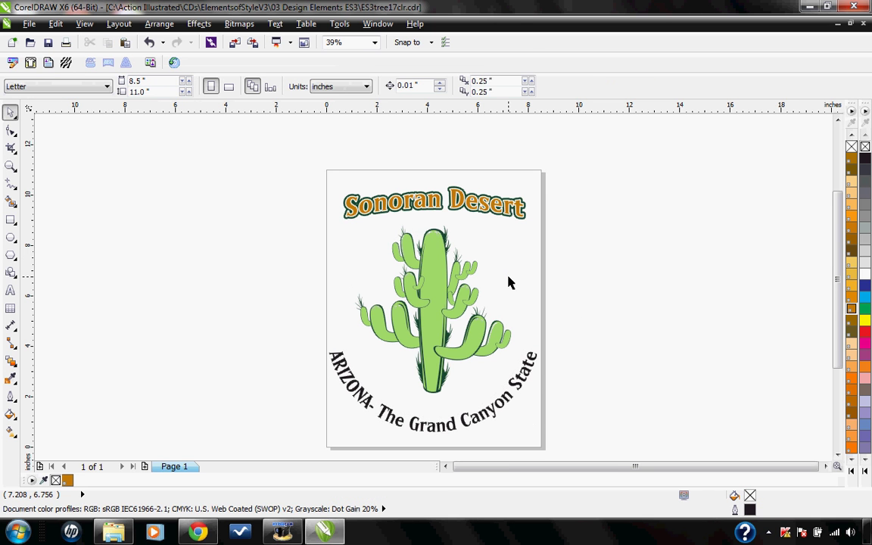
Set a 4 pt cactus-green outline pen for the arced text, behind fill with rounded caps
{"action": "left_click", "coordinate": [518, 357]}
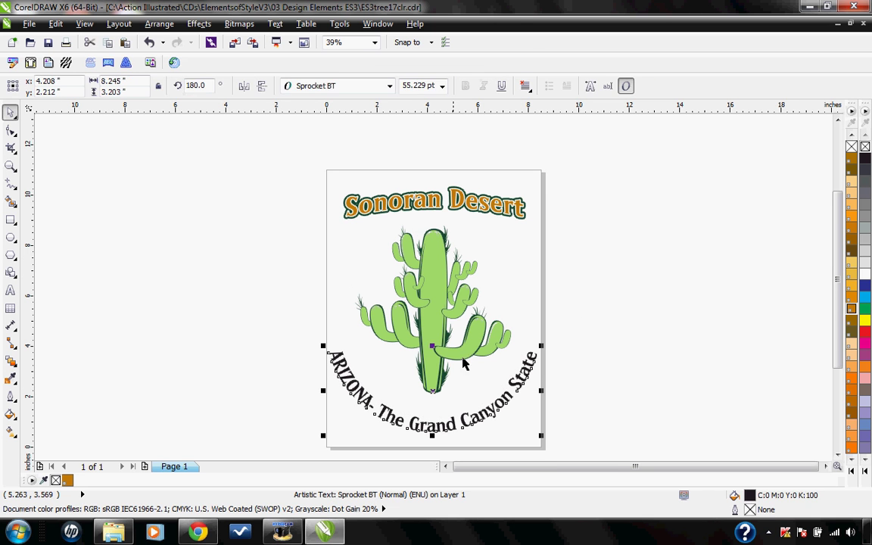
{"action": "left_click", "coordinate": [125, 62]}
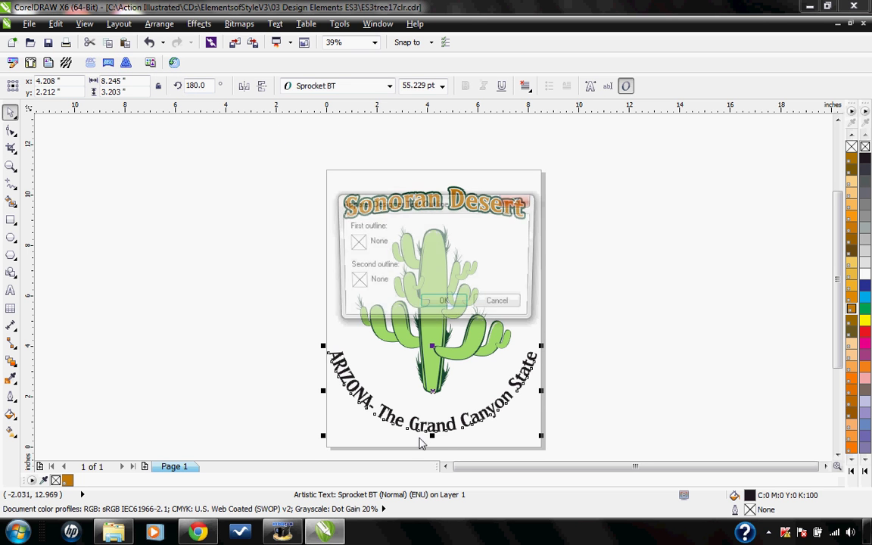
{"action": "left_click", "coordinate": [355, 243]}
{"action": "left_click", "coordinate": [360, 188]}
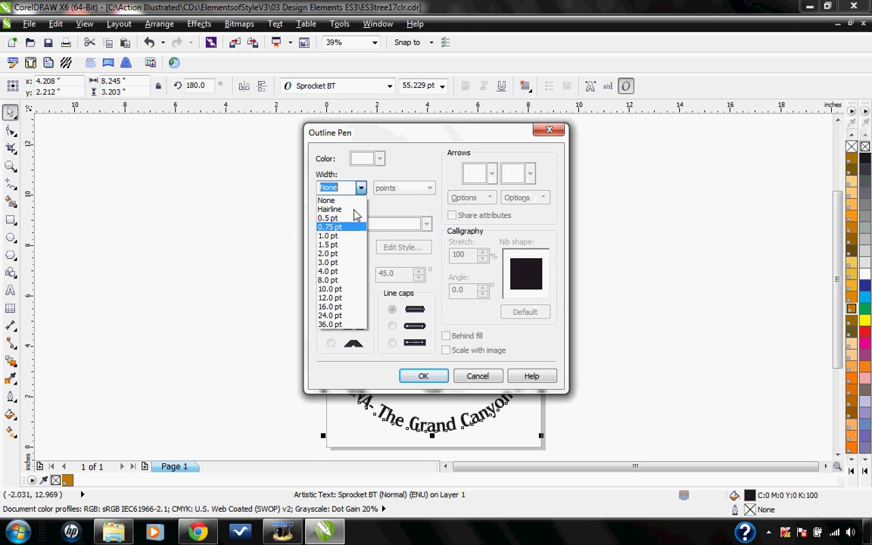
{"action": "left_click", "coordinate": [345, 271]}
{"action": "left_click", "coordinate": [378, 158]}
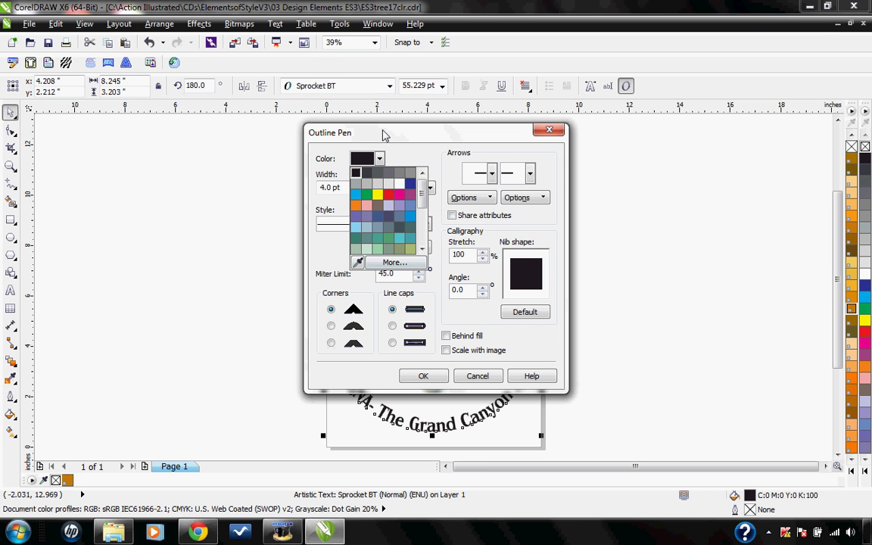
{"action": "left_click", "coordinate": [273, 159]}
{"action": "left_click_drag", "start_coordinate": [371, 137], "coordinate": [147, 137]}
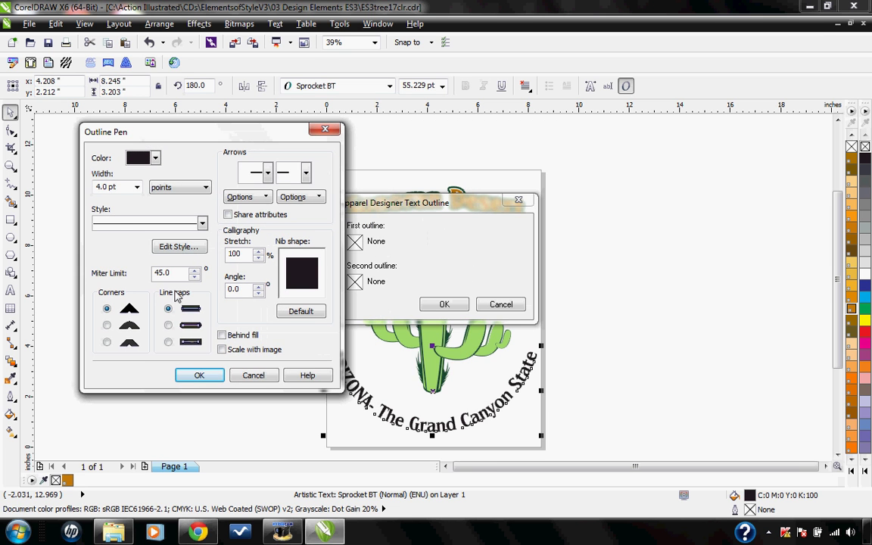
{"action": "left_click", "coordinate": [140, 162]}
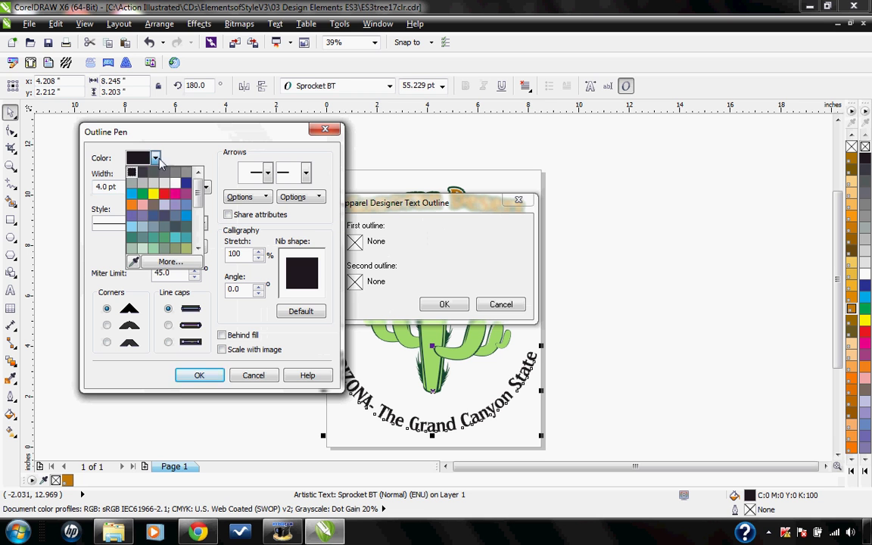
{"action": "left_click", "coordinate": [130, 241]}
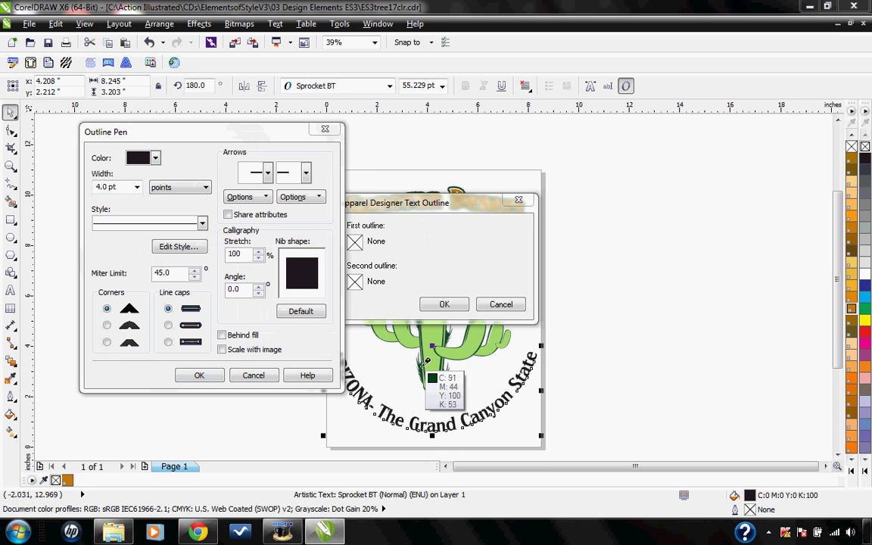
{"action": "left_click", "coordinate": [433, 335]}
{"action": "left_click", "coordinate": [223, 335]}
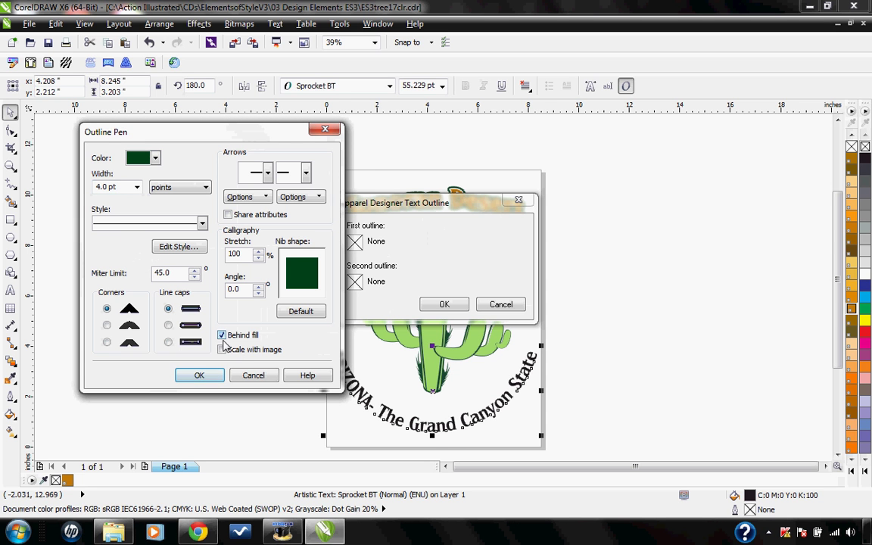
{"action": "left_click", "coordinate": [170, 326]}
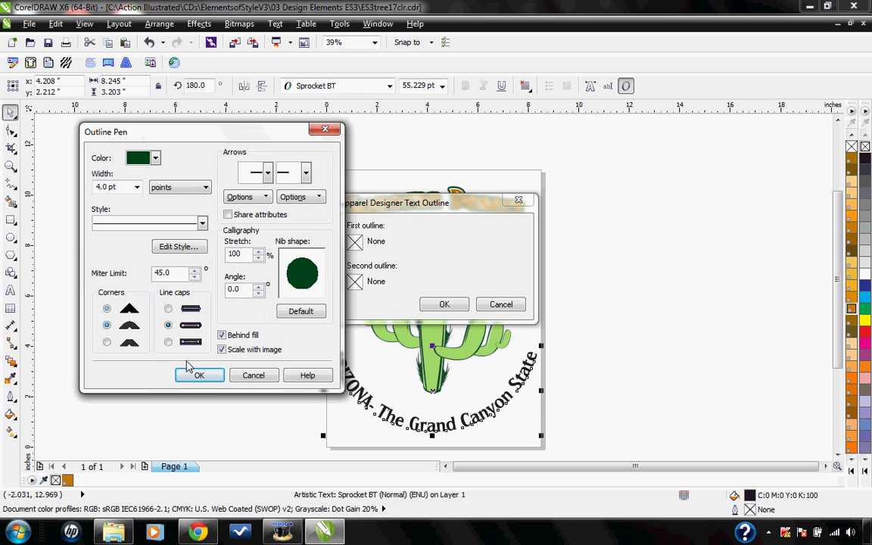
{"action": "left_click", "coordinate": [213, 376]}
Apply the green outline and fill the arced ARIZONA text orange PANTONE 145 CV
{"action": "left_click", "coordinate": [443, 305]}
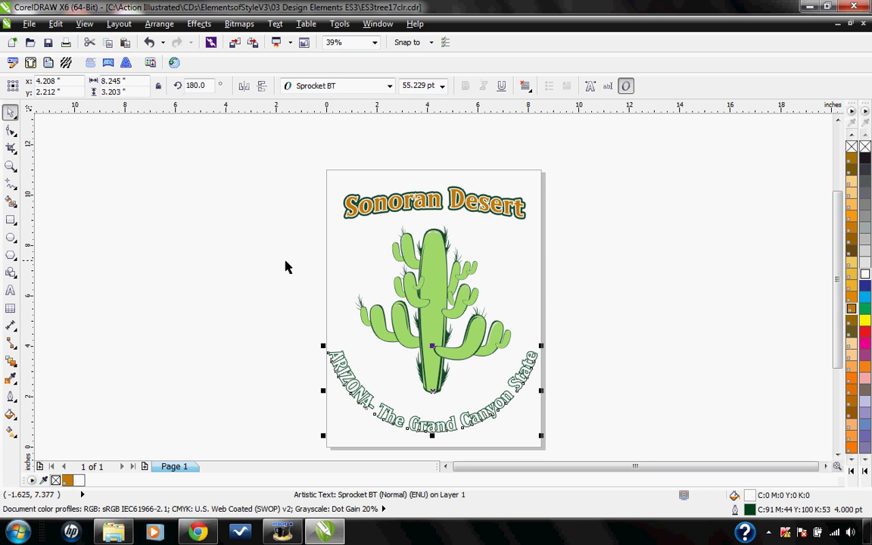
{"action": "left_click", "coordinate": [850, 314]}
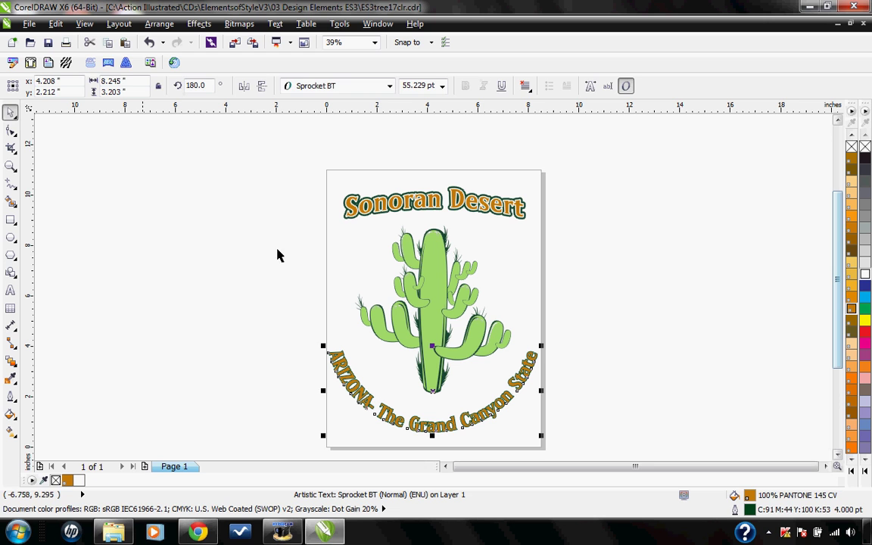
{"action": "left_click", "coordinate": [130, 205]}
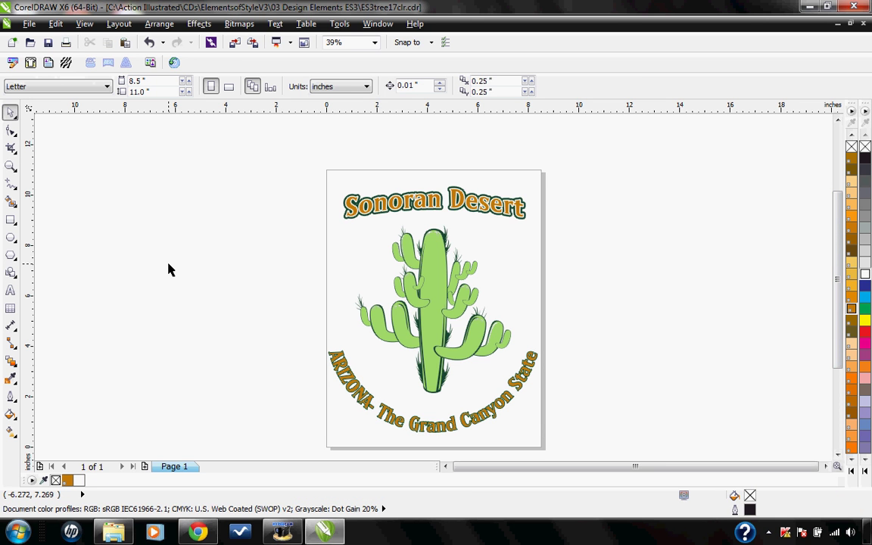